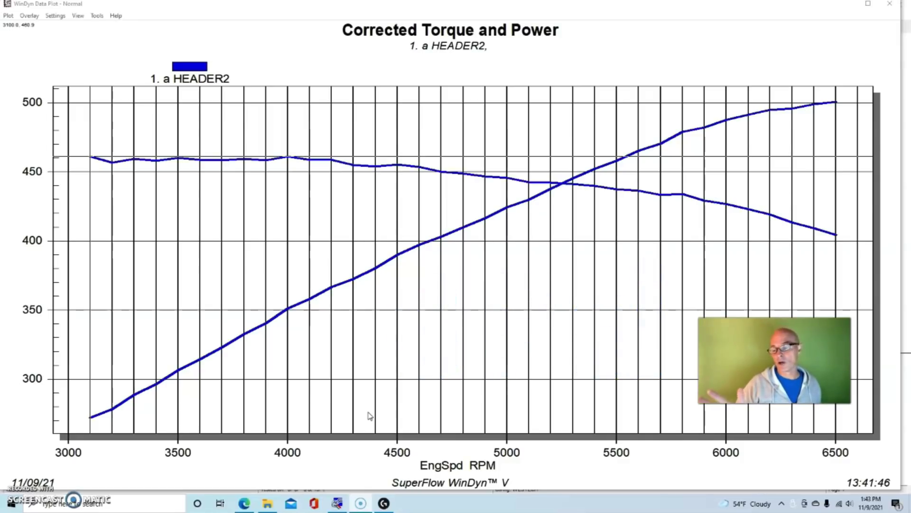
Read the peak power at 6500 RPM and the peak torque at 4000 RPM on the HEADER2 curves
{"action": "left_click", "coordinate": [837, 104]}
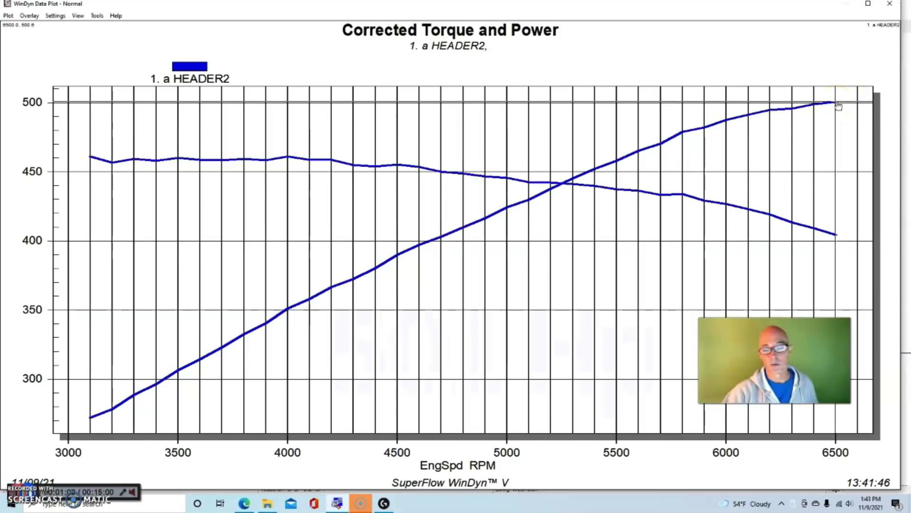
{"action": "left_click", "coordinate": [290, 159]}
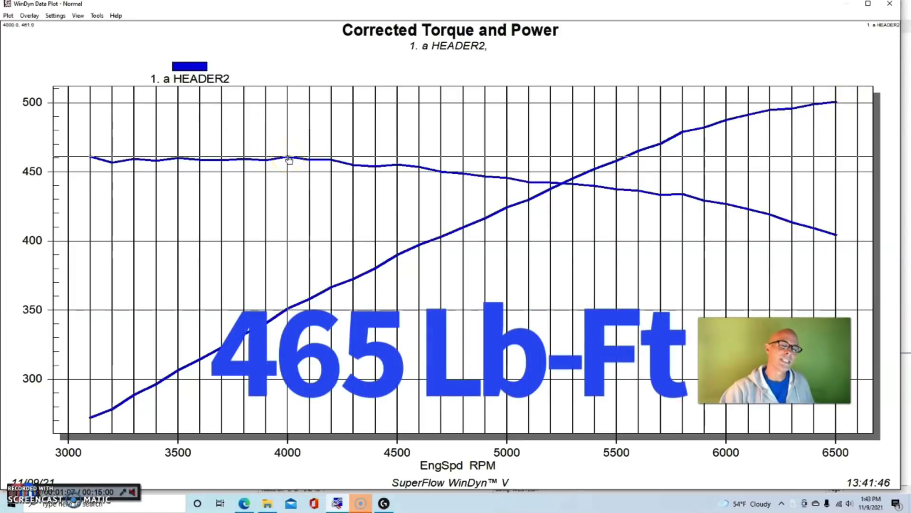
Overlay the 1. b. 6ZEXBASE test on the HEADER2 plot and read through its test description notes
{"action": "left_click", "coordinate": [29, 15]}
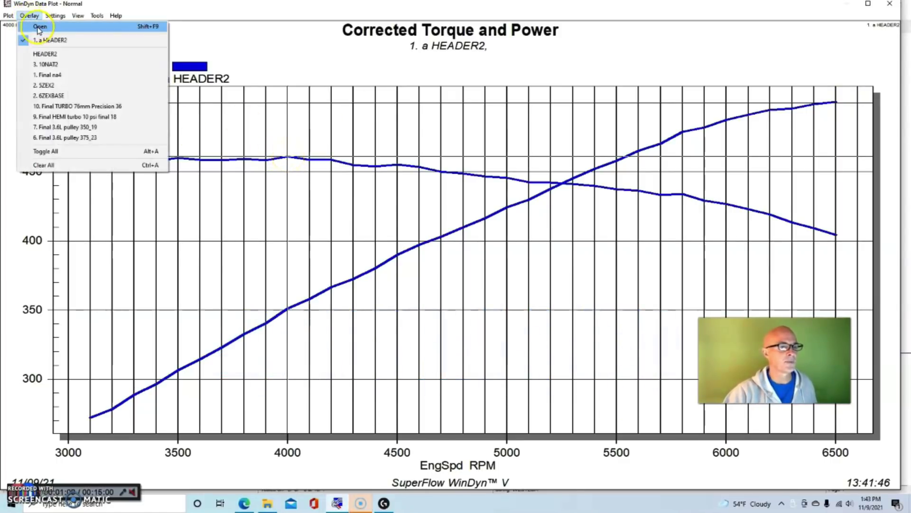
{"action": "left_click", "coordinate": [39, 29]}
{"action": "double_click", "coordinate": [41, 75]}
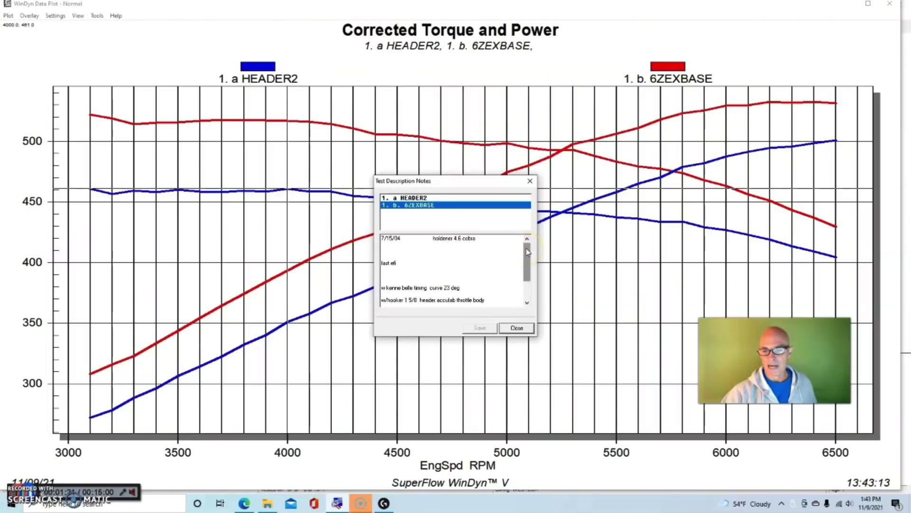
{"action": "left_click_drag", "start_coordinate": [527, 252], "coordinate": [530, 270]}
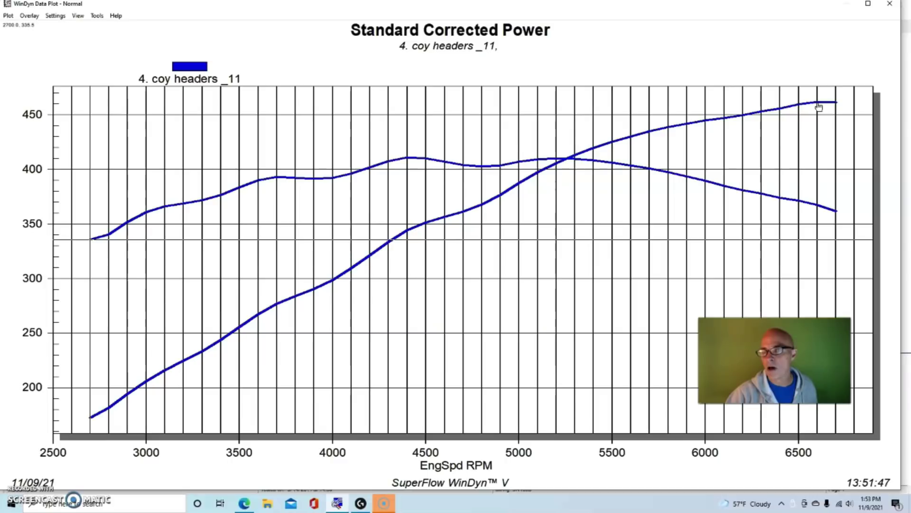
Read the peak power at 6700 RPM and the peak torque at 4400 RPM on the coy headers _11 curves
{"action": "left_click", "coordinate": [835, 105]}
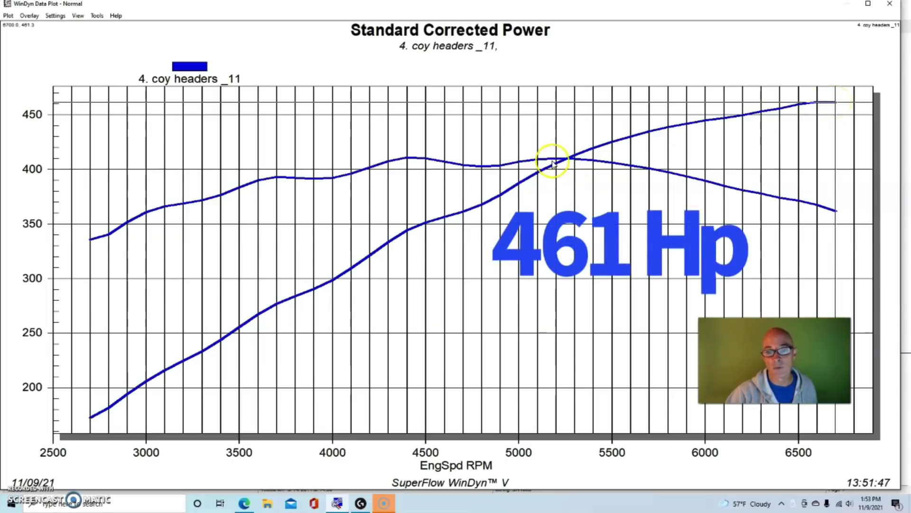
{"action": "left_click", "coordinate": [407, 160]}
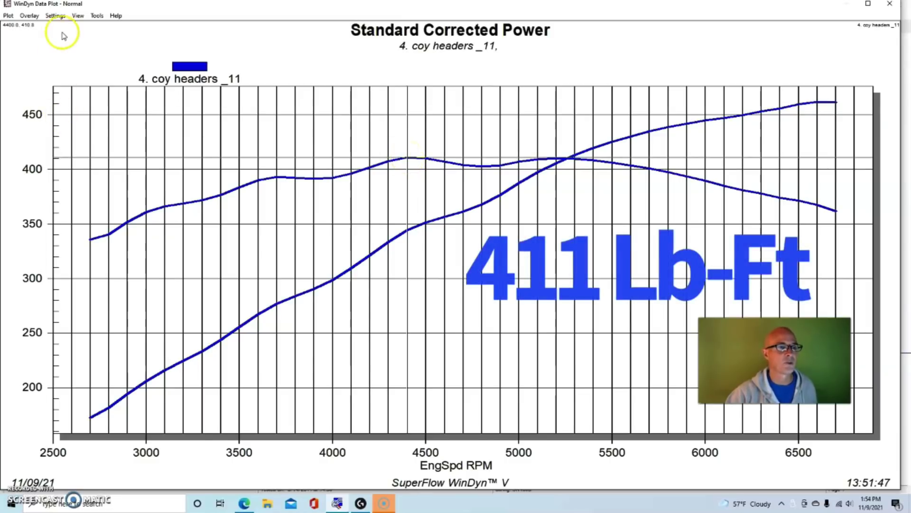
Overlay the 5. KB SC 5.0LCA air box10 test on the coy headers plot and read its power at 6800 RPM
{"action": "left_click", "coordinate": [30, 17]}
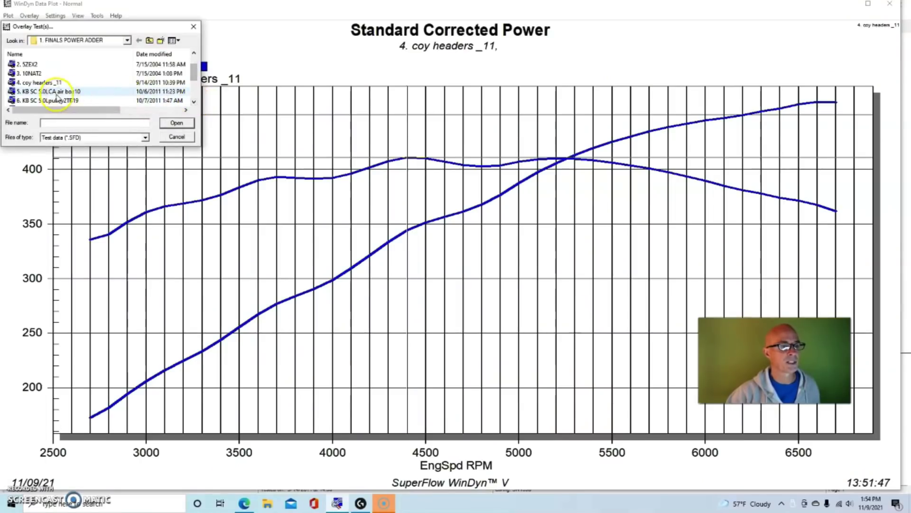
{"action": "double_click", "coordinate": [49, 93]}
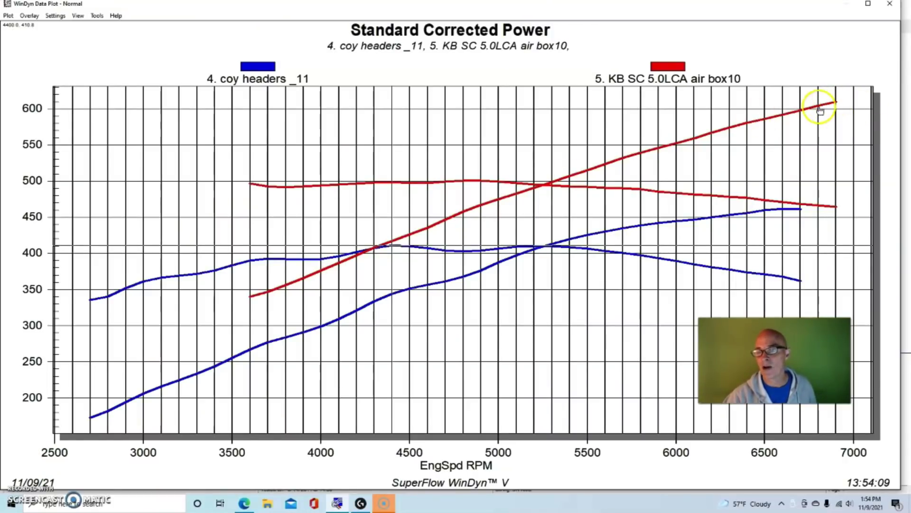
{"action": "left_click", "coordinate": [824, 105]}
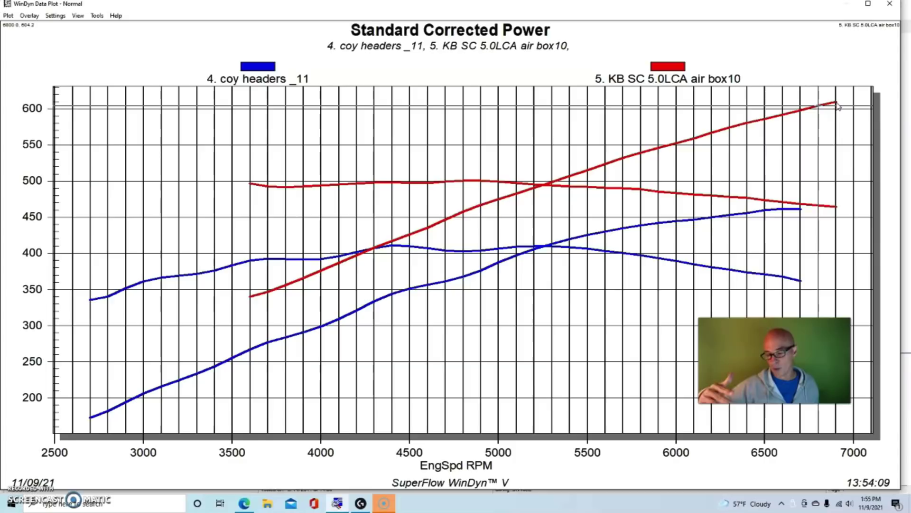
Add the 6. KB SC 5.0Lpulley2TB19 test from the 1. FINALS POWER ADDER folder as another overlay
{"action": "left_click", "coordinate": [29, 15]}
{"action": "left_click", "coordinate": [39, 27]}
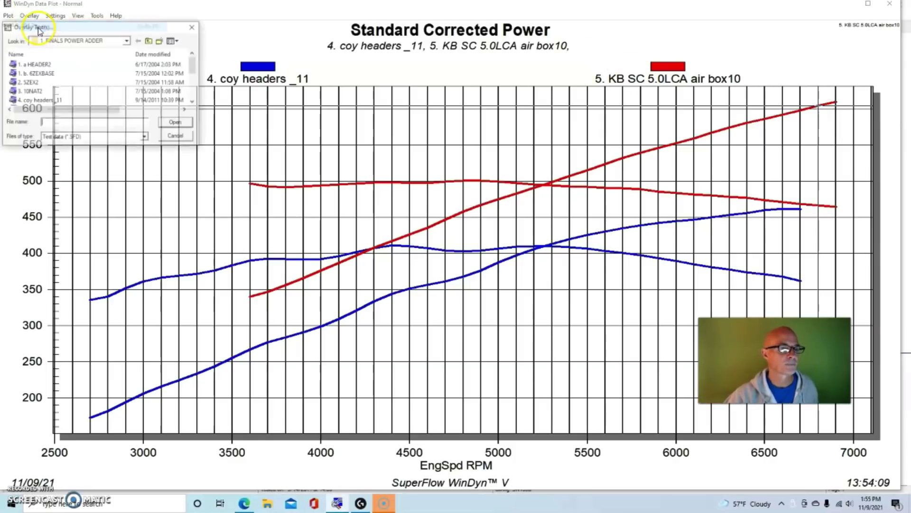
{"action": "left_click_drag", "start_coordinate": [195, 62], "coordinate": [196, 76]}
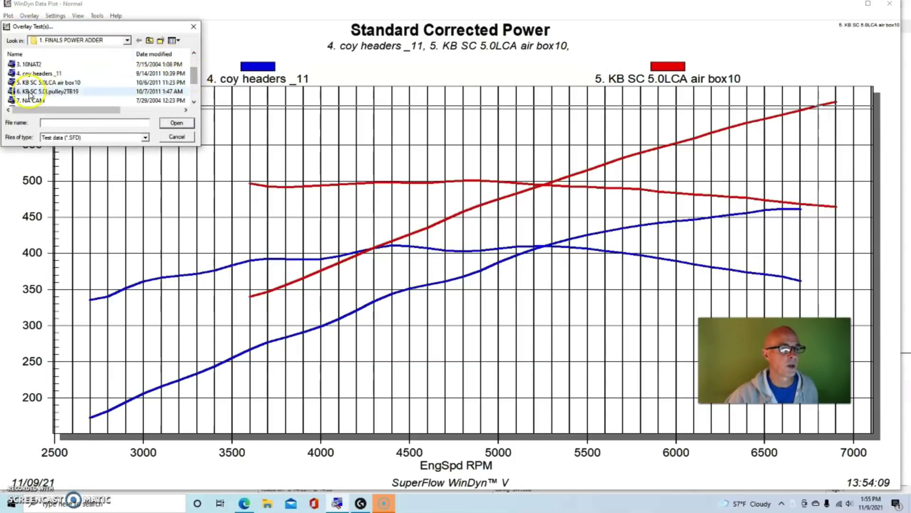
{"action": "double_click", "coordinate": [95, 92]}
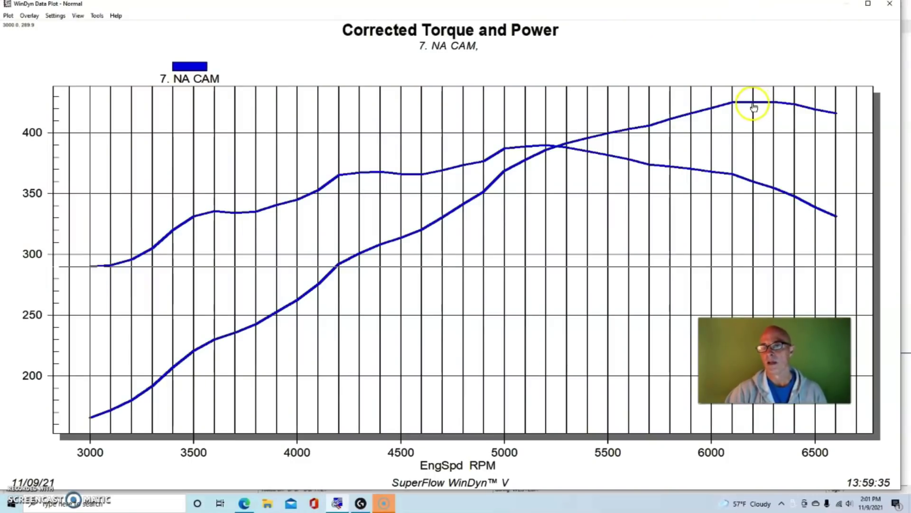
Read the peak power at 6200 RPM and the torque near 5200 RPM on the 7. NA CAM curves
{"action": "left_click", "coordinate": [755, 105]}
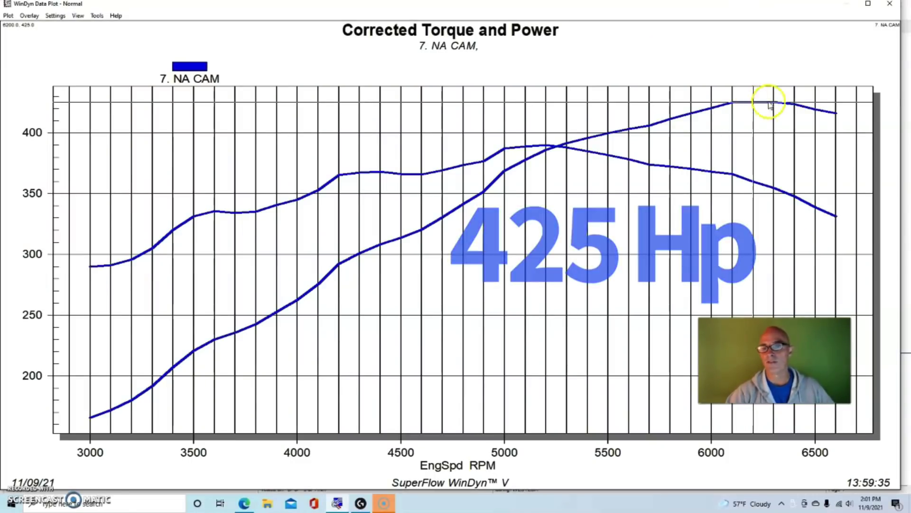
{"action": "left_click", "coordinate": [548, 148]}
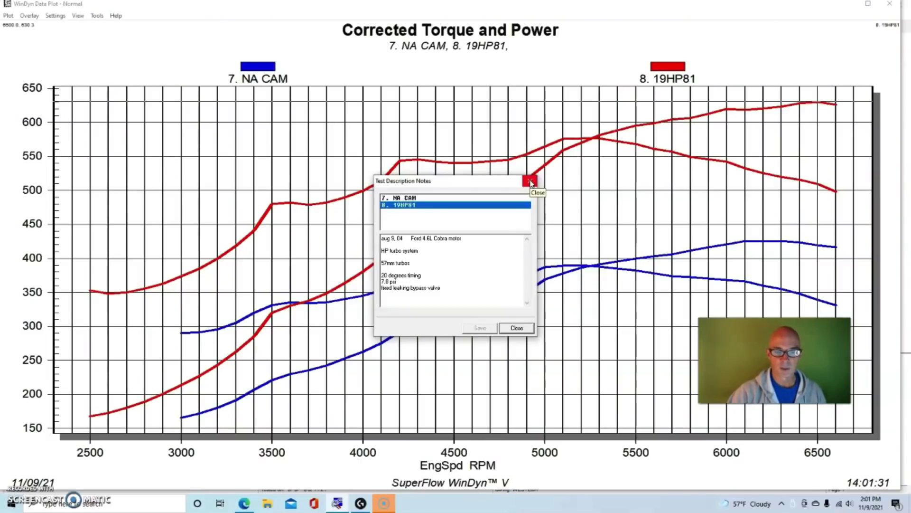
Close the test description notes and read the 8. 19HP81 torque curve at 5200 RPM
{"action": "left_click", "coordinate": [530, 181]}
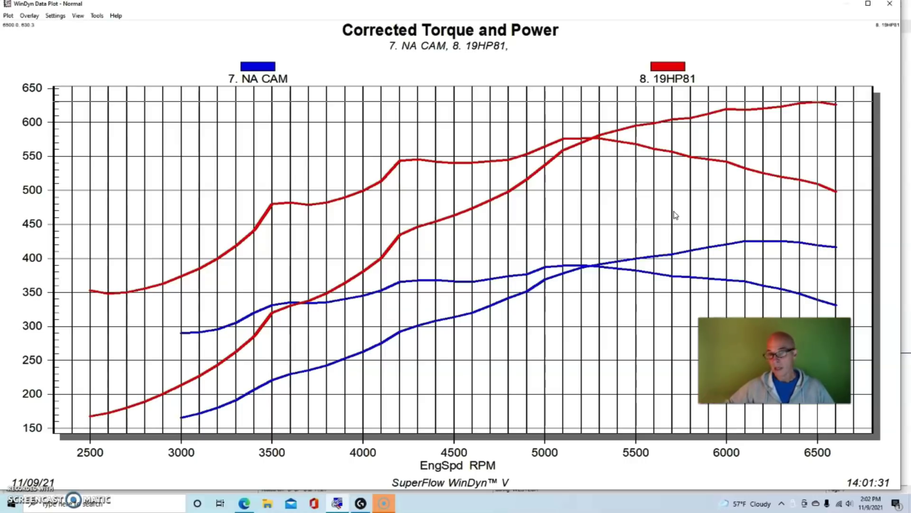
{"action": "left_click", "coordinate": [584, 142]}
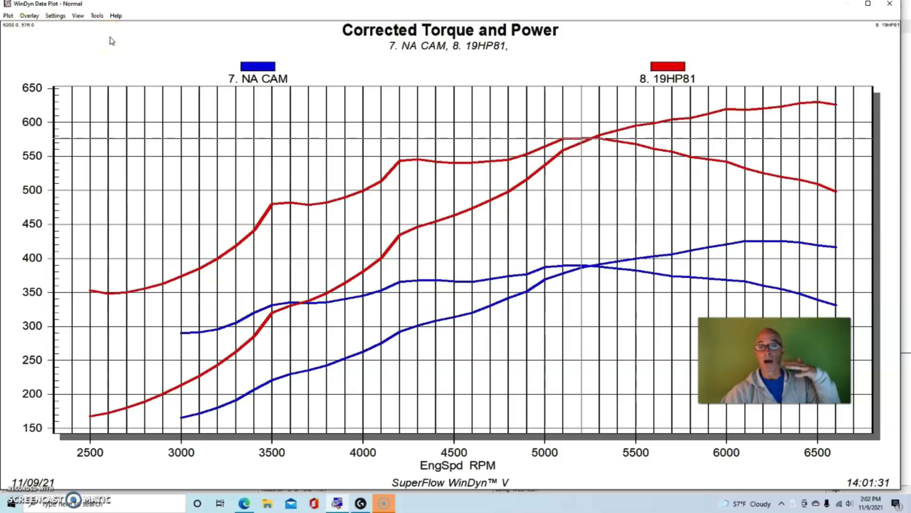
Overlay the 9. 20HP111 test on the plot comparing 7. NA CAM and 8. 19HP81
{"action": "left_click", "coordinate": [30, 15]}
{"action": "left_click", "coordinate": [36, 26]}
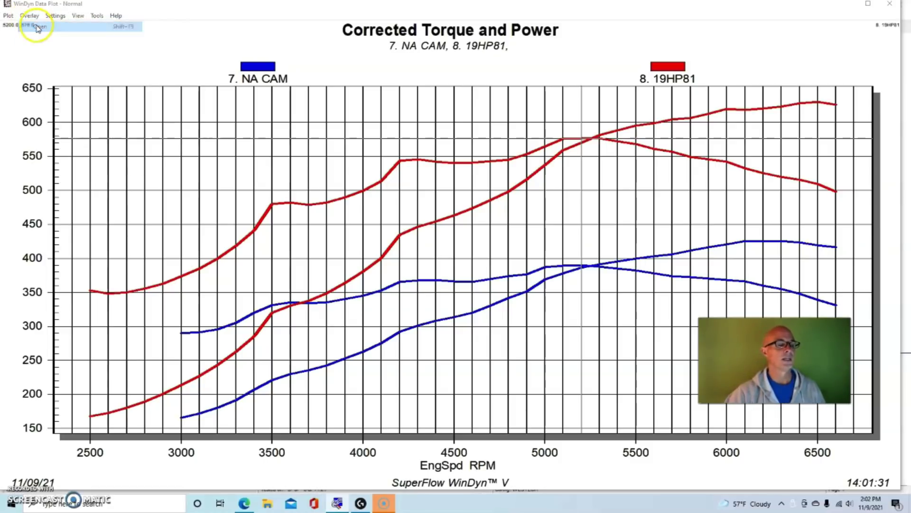
{"action": "left_click_drag", "start_coordinate": [194, 67], "coordinate": [194, 91]}
{"action": "double_click", "coordinate": [29, 83]}
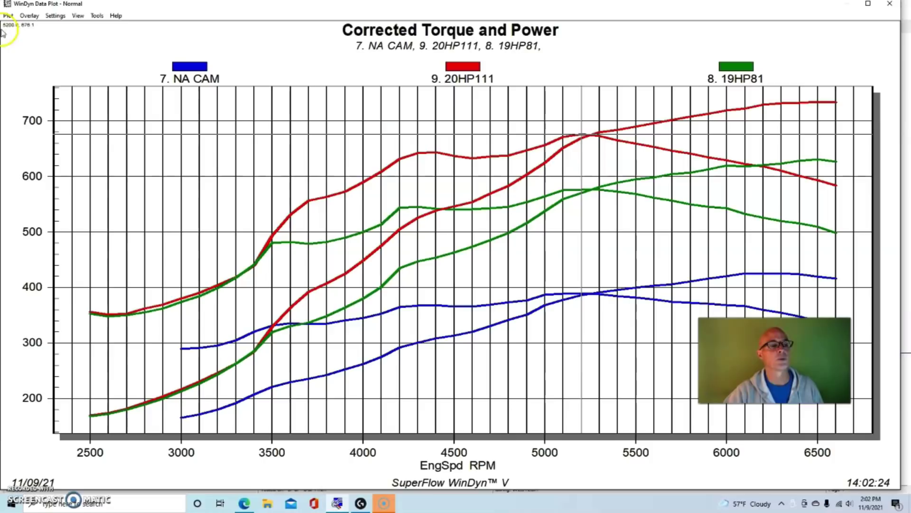
{"action": "left_click", "coordinate": [424, 36]}
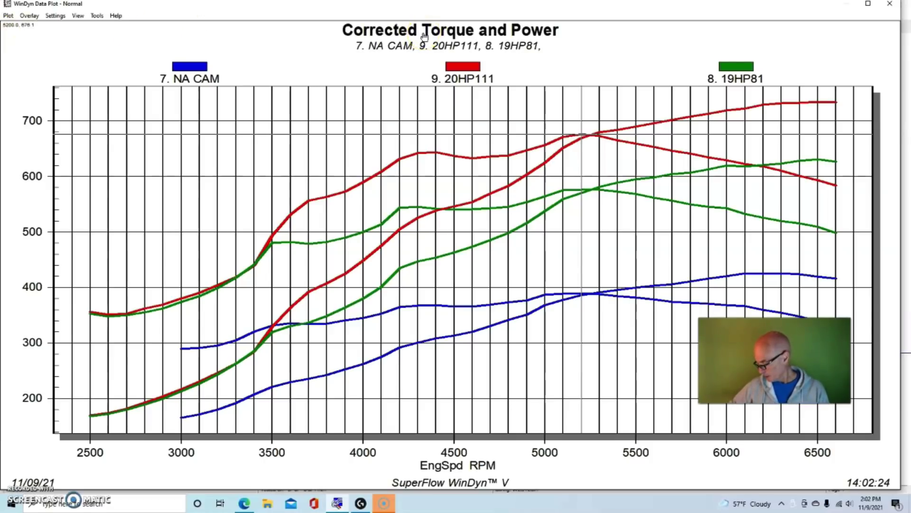
{"action": "left_click", "coordinate": [418, 15]}
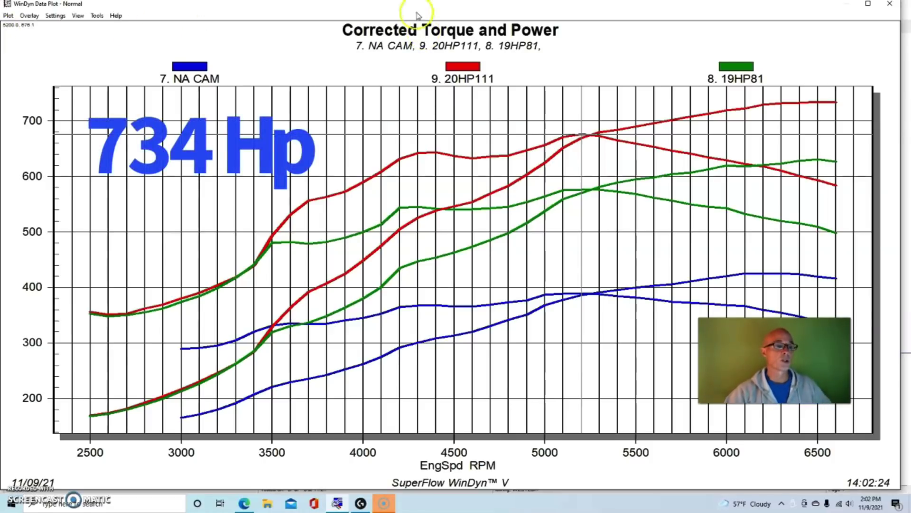
Add the 10 26HP162 test as a further overlay on the NA CAM comparison plot
{"action": "left_click", "coordinate": [29, 15]}
{"action": "left_click", "coordinate": [37, 27]}
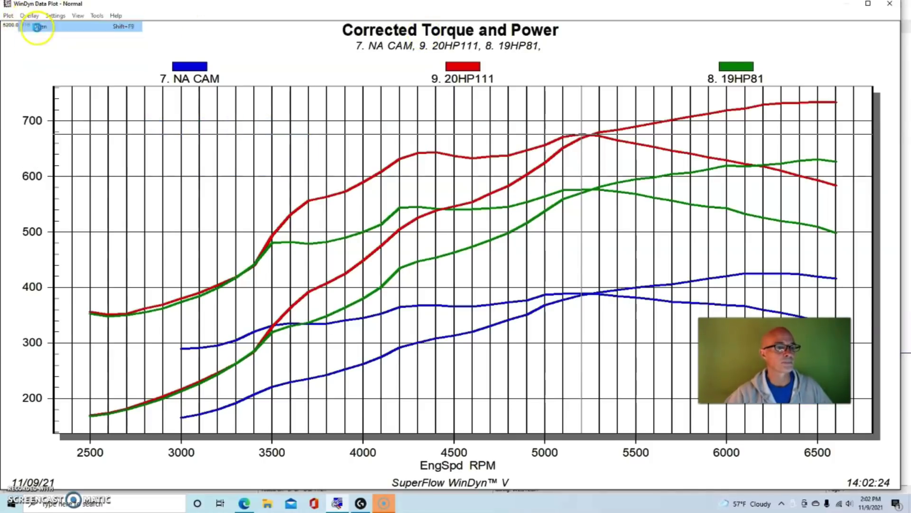
{"action": "left_click_drag", "start_coordinate": [194, 70], "coordinate": [193, 93]}
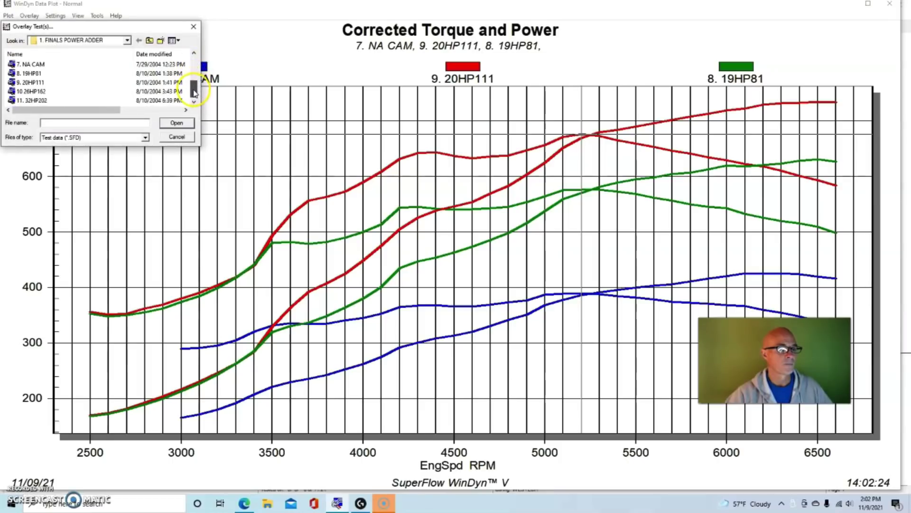
{"action": "double_click", "coordinate": [31, 91]}
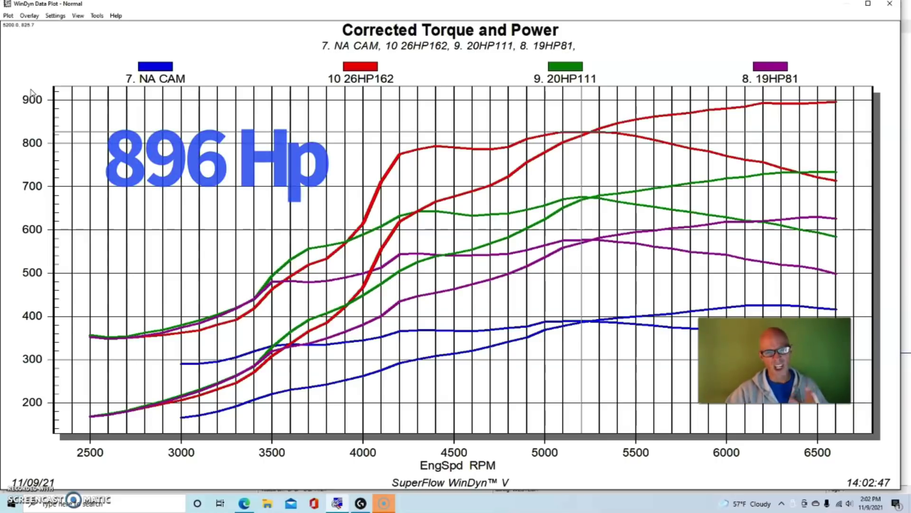
Add the 11. 32HP202 test as a further overlay on the NA CAM comparison plot
{"action": "left_click", "coordinate": [28, 26]}
{"action": "left_click", "coordinate": [29, 15]}
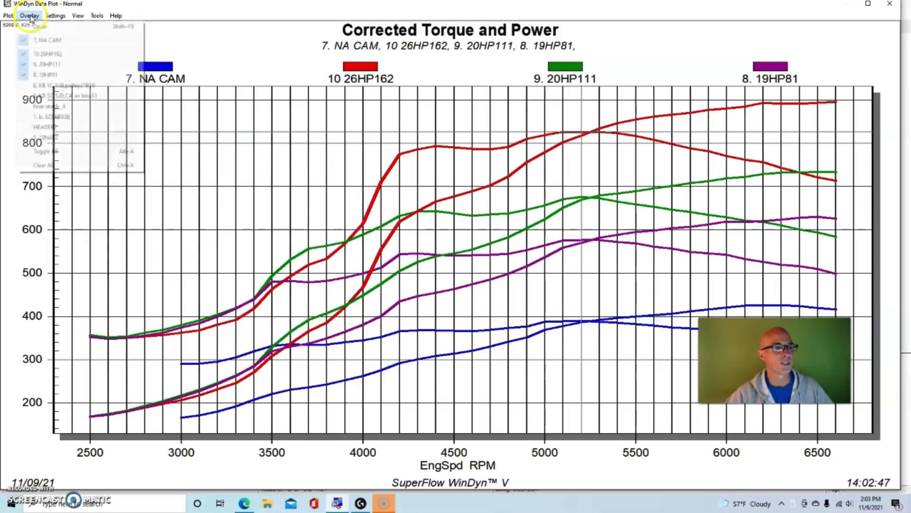
{"action": "left_click", "coordinate": [31, 25]}
{"action": "left_click_drag", "start_coordinate": [198, 71], "coordinate": [196, 105]}
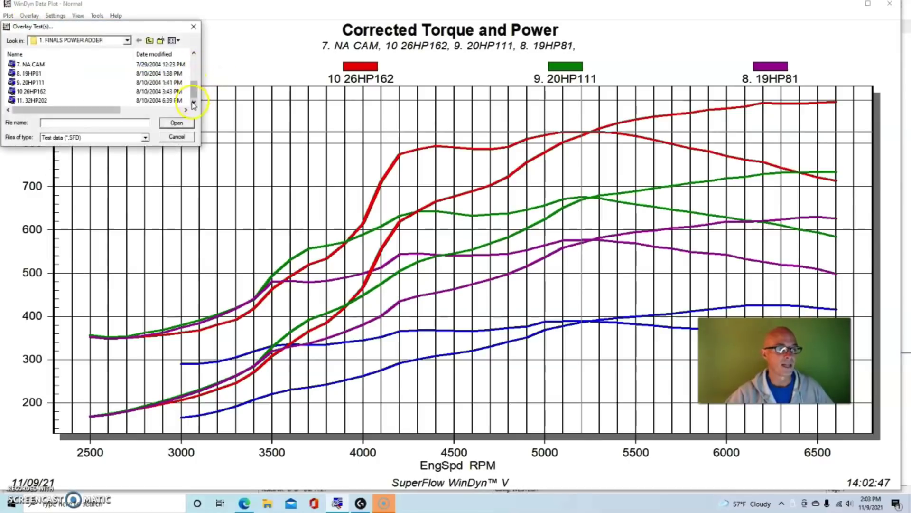
{"action": "double_click", "coordinate": [29, 101]}
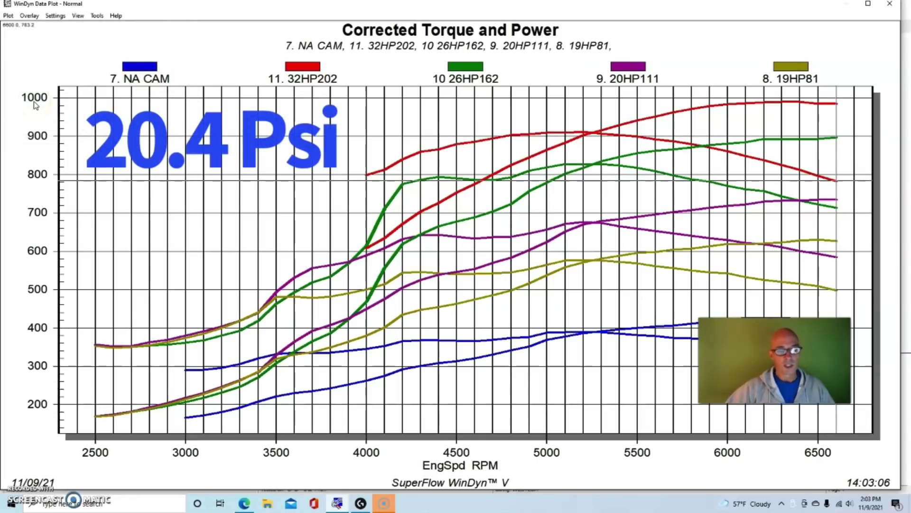